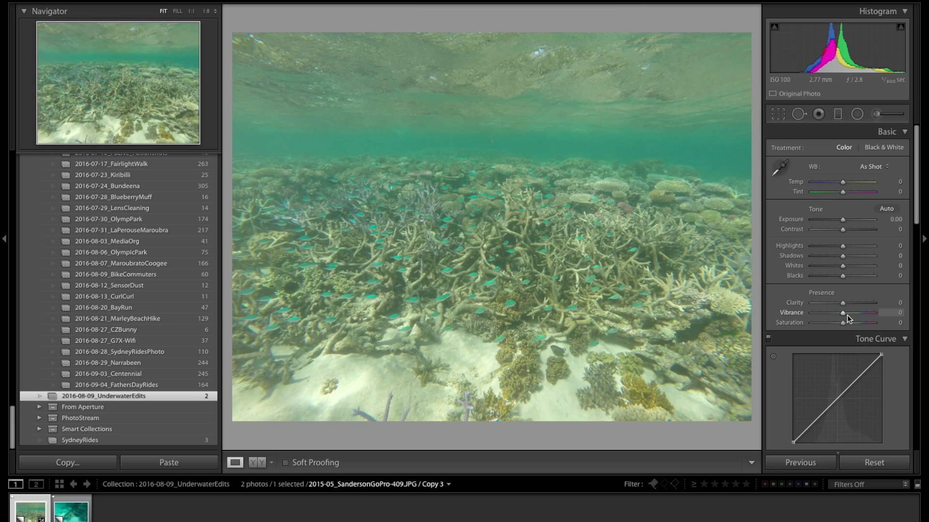
Step: Turn off the lens profile correction
scroll(846, 315, down, 10)
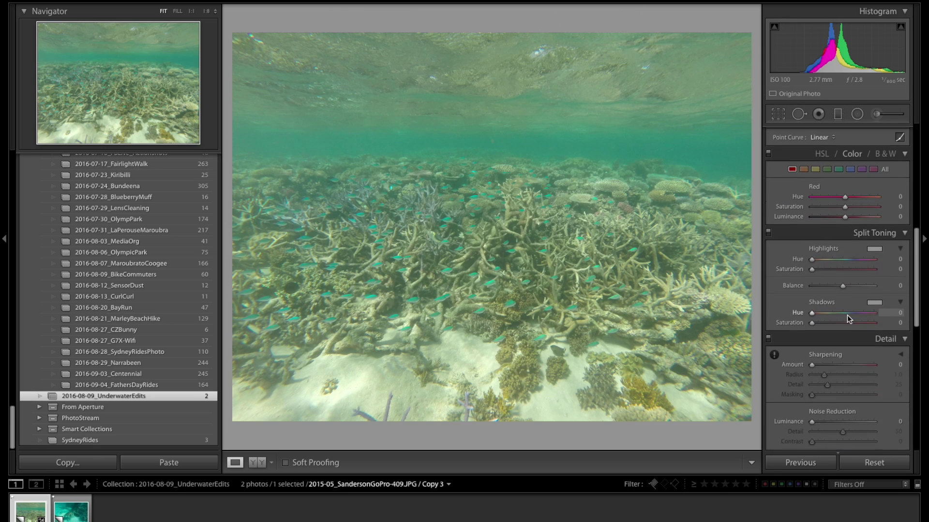
scroll(846, 315, down, 6)
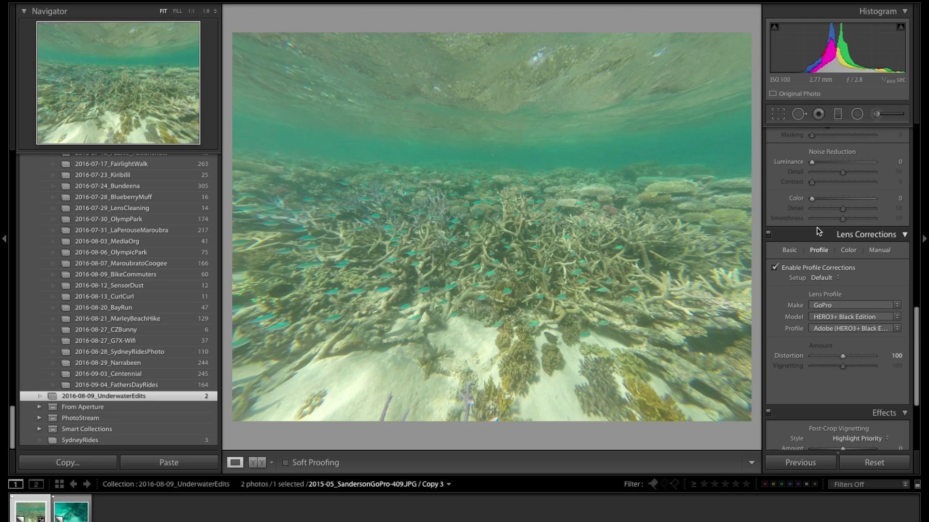
click(815, 267)
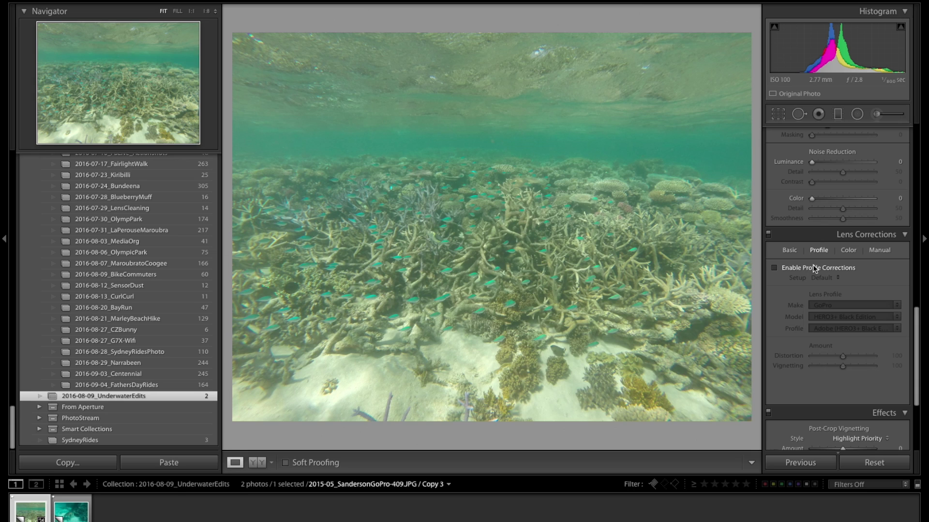
scroll(807, 219, up, 10)
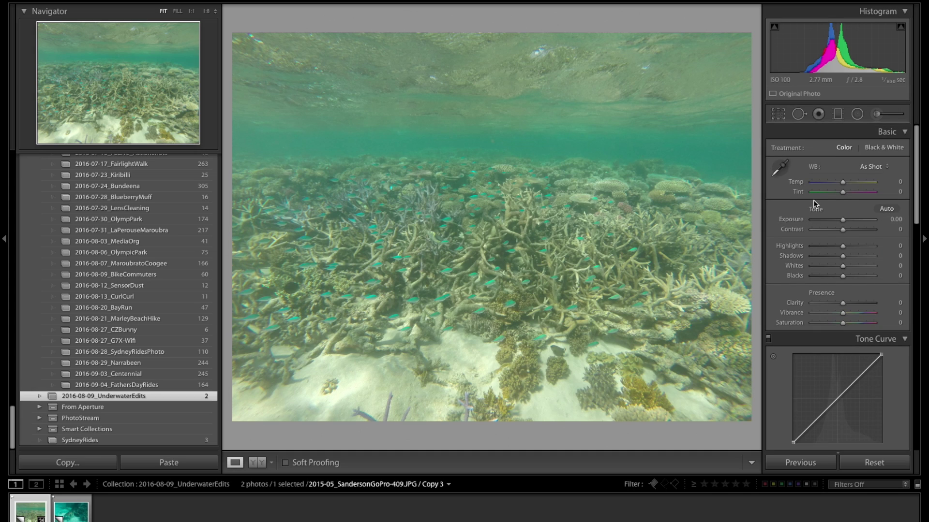
Step: Sample white balance from the neutral sand, then fine-tune to Tint +55 and Temp −2
click(781, 167)
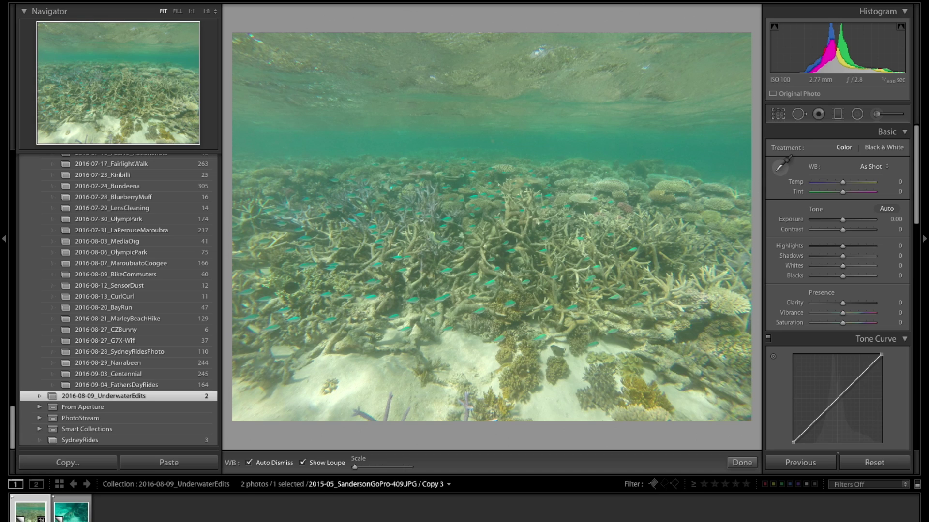
click(780, 167)
click(780, 167)
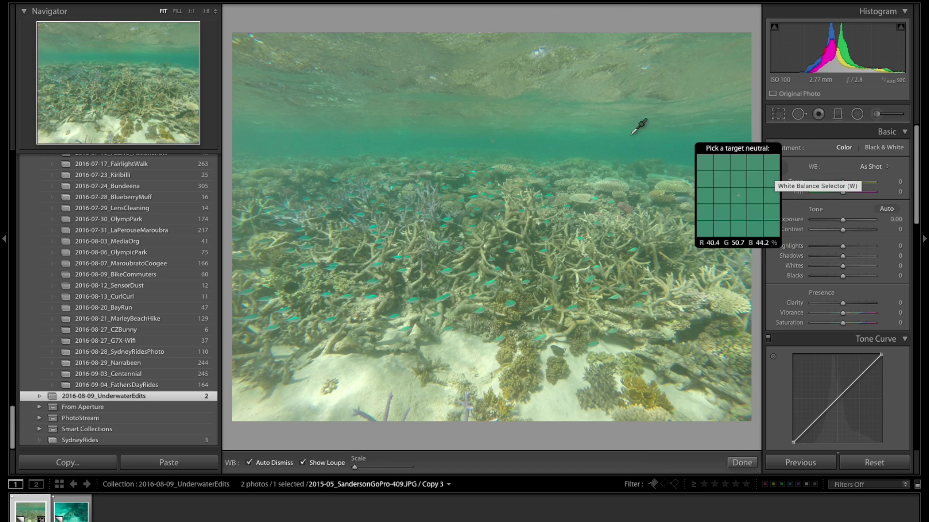
click(343, 373)
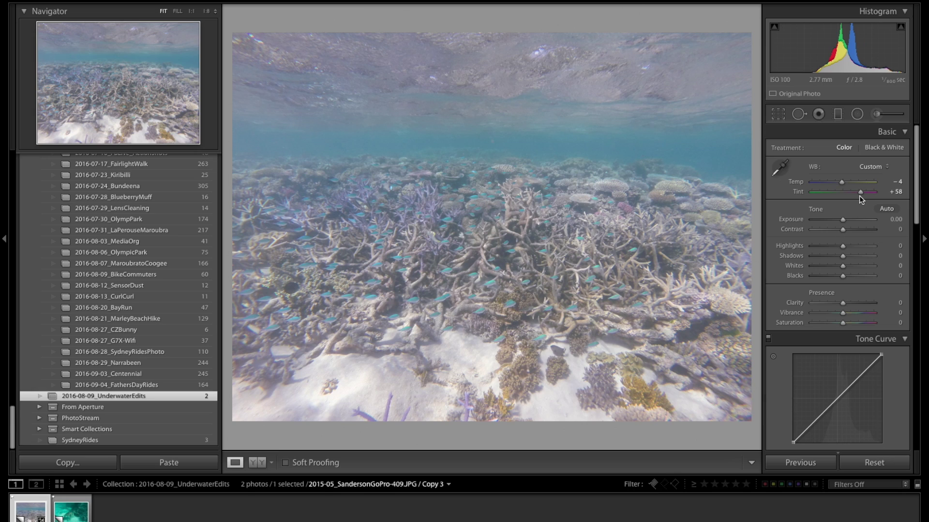
drag(860, 192, 860, 192)
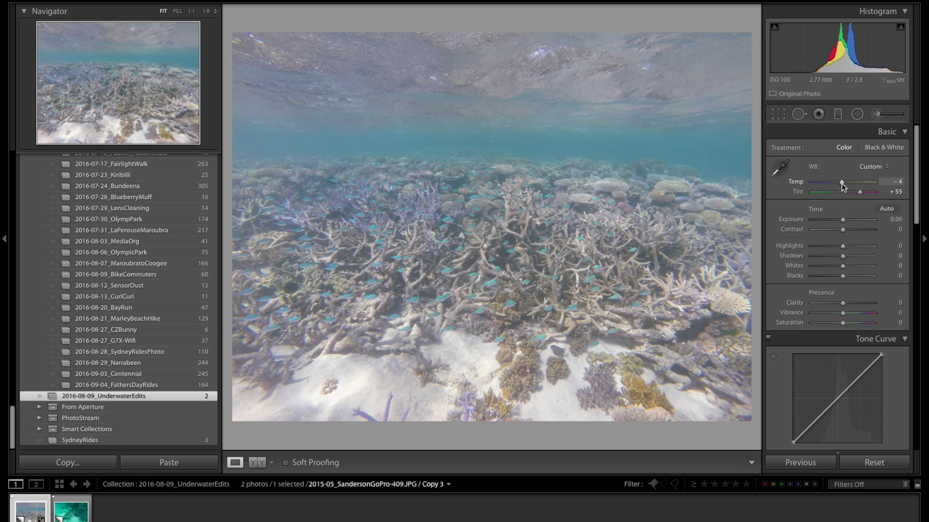
drag(842, 183, 843, 184)
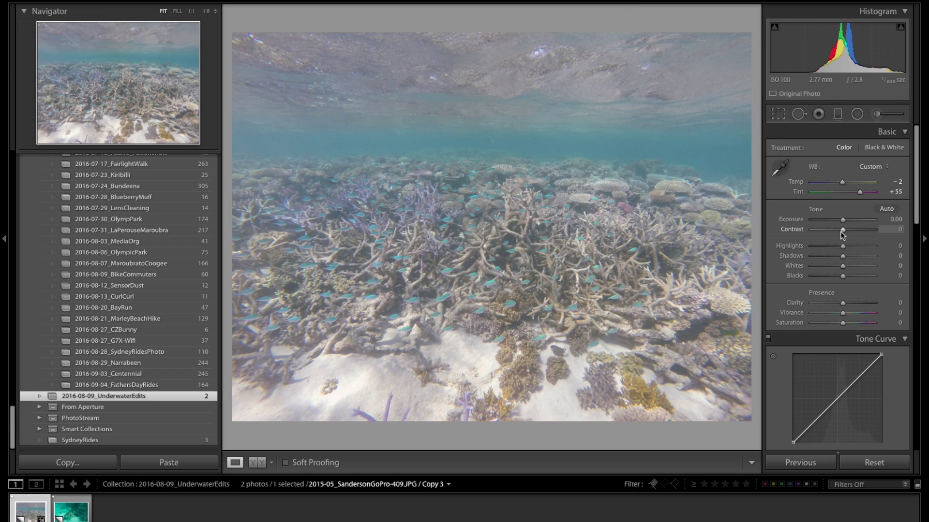
Step: Push Contrast up to +100, then ease it back to +95
drag(841, 232, 873, 229)
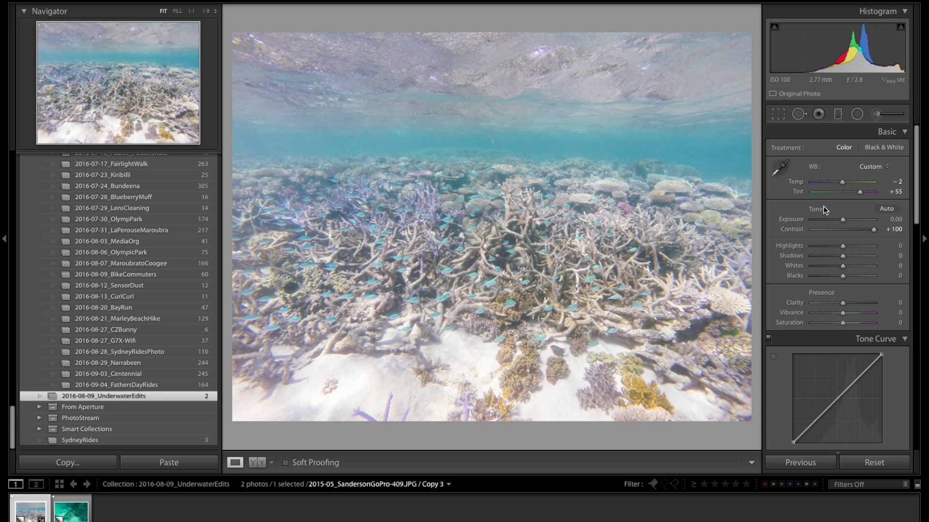
drag(875, 230, 872, 231)
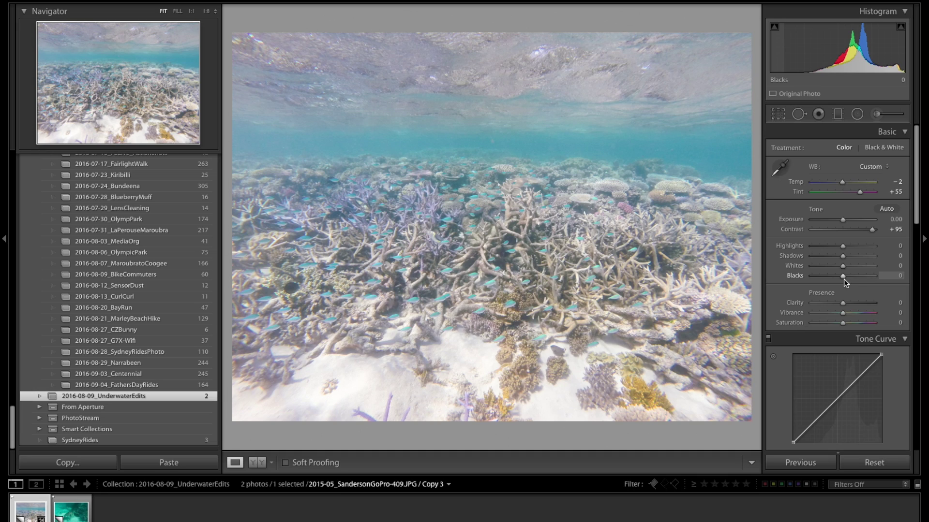
Step: With the Alt clipping preview, pull Blacks to −100, then settle them at −68
key(alt)
drag(844, 280, 844, 280)
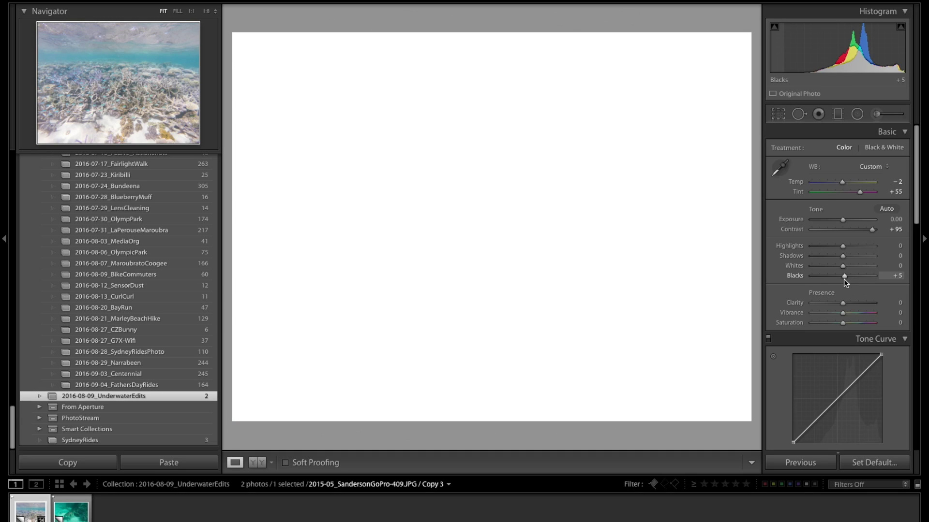
drag(843, 280, 809, 277)
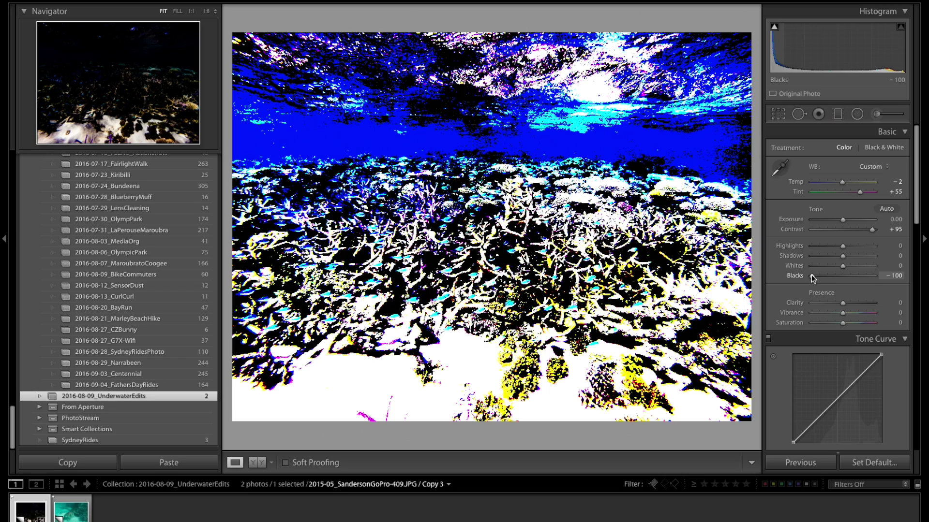
drag(811, 275, 821, 274)
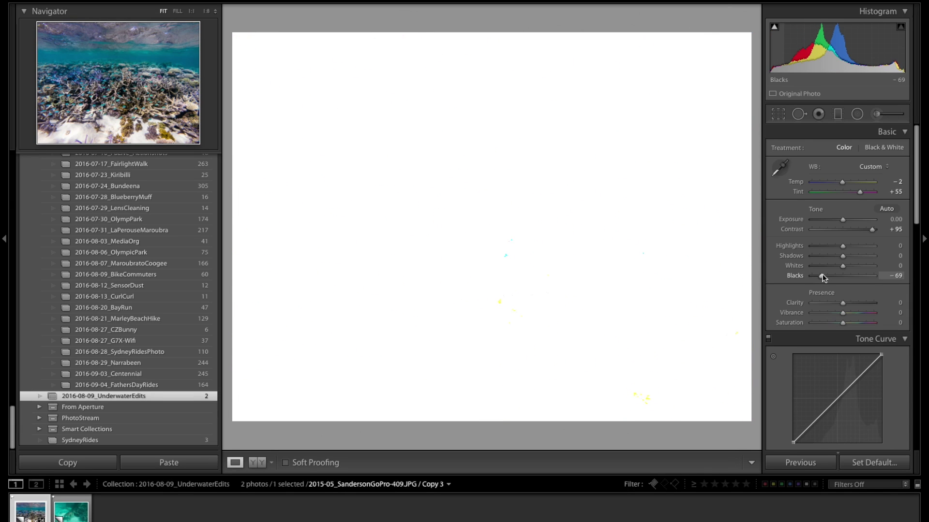
drag(823, 276, 824, 277)
drag(822, 274, 823, 275)
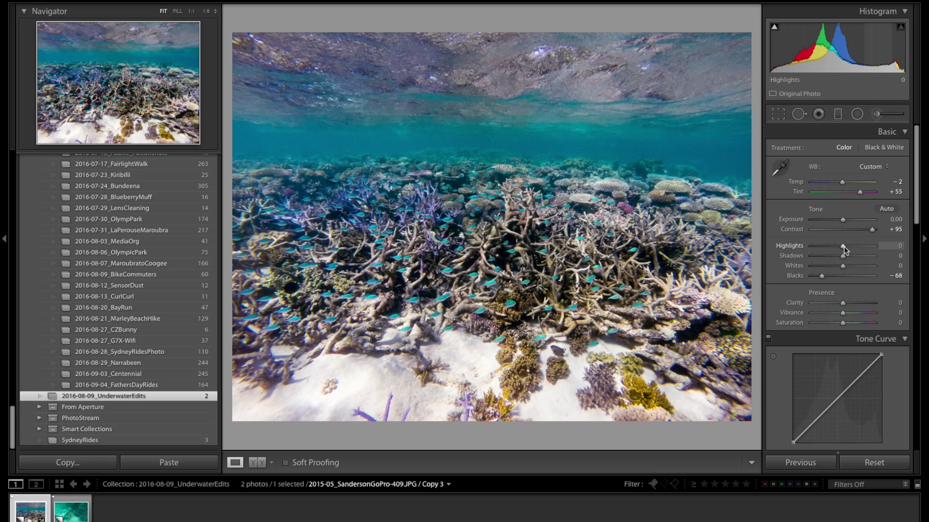
Step: Raise Highlights to +24 using the Alt clipping preview to avoid clipping
key(alt)
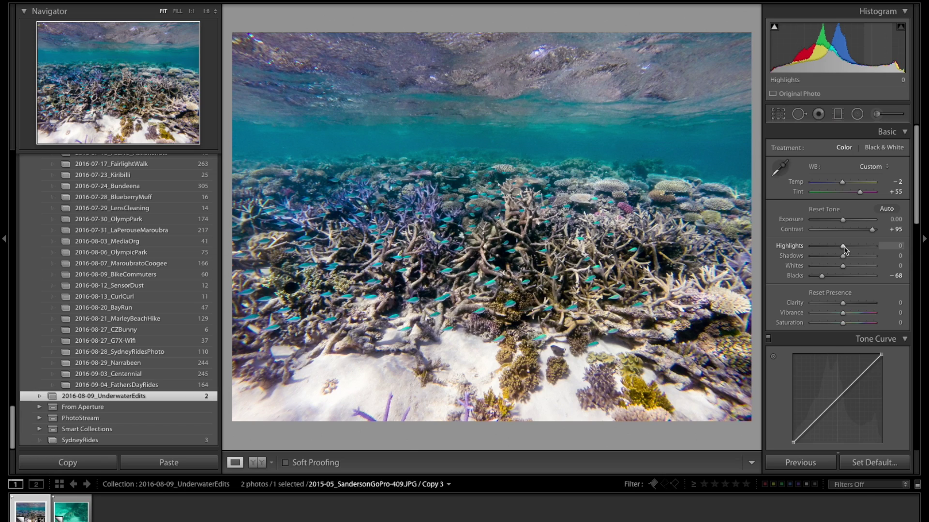
drag(843, 245, 844, 246)
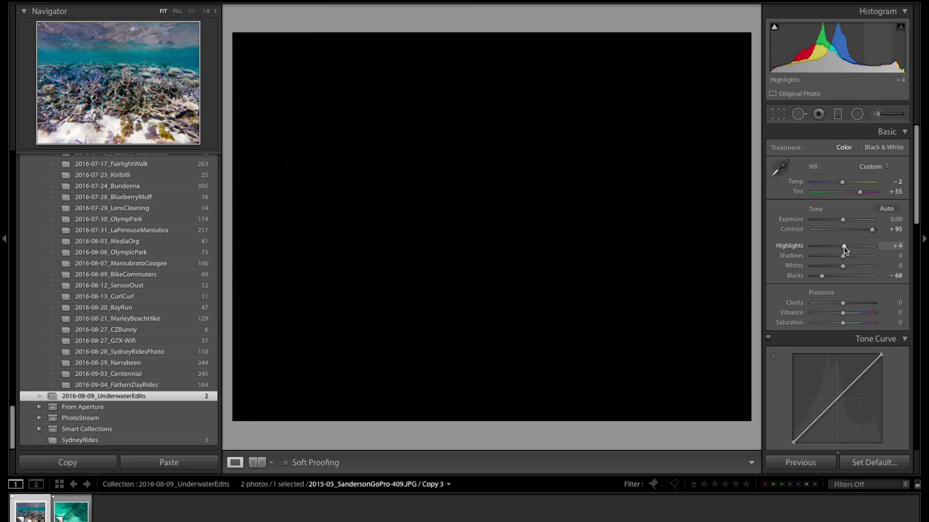
drag(843, 246, 851, 246)
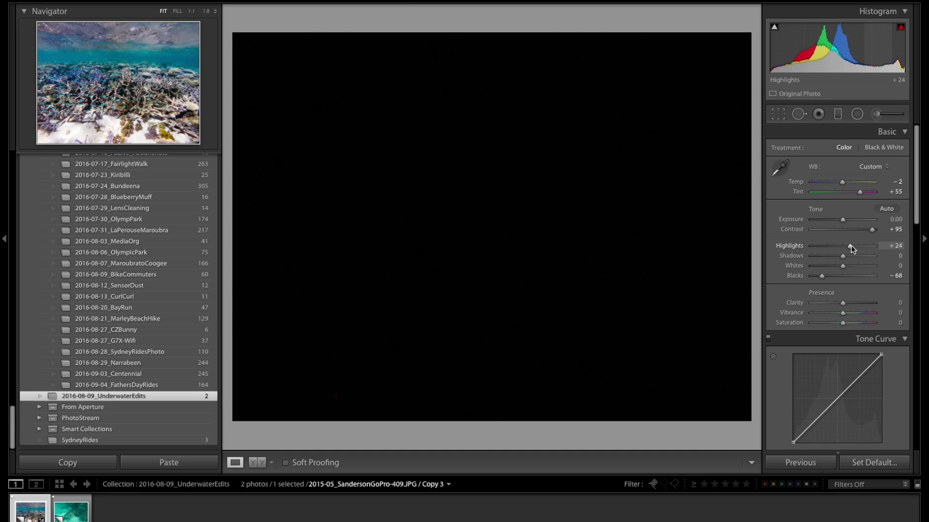
drag(851, 245, 851, 246)
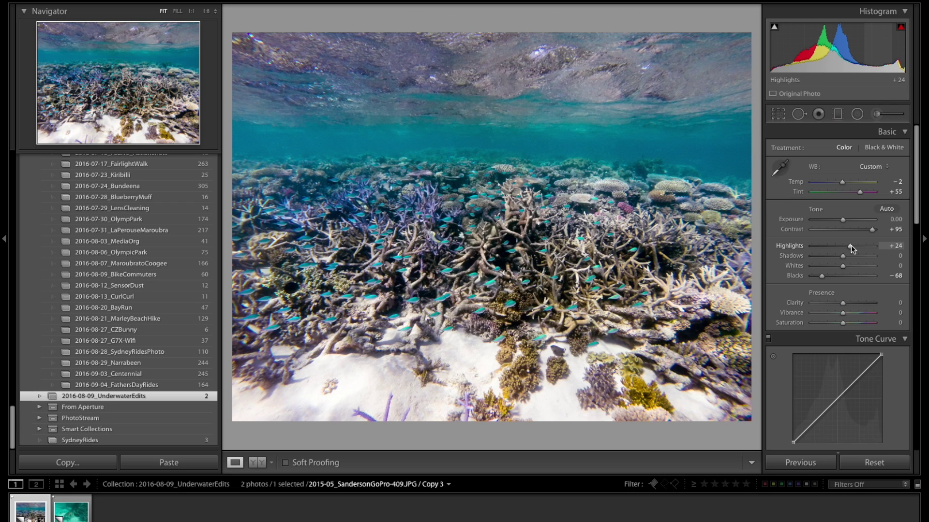
click(256, 463)
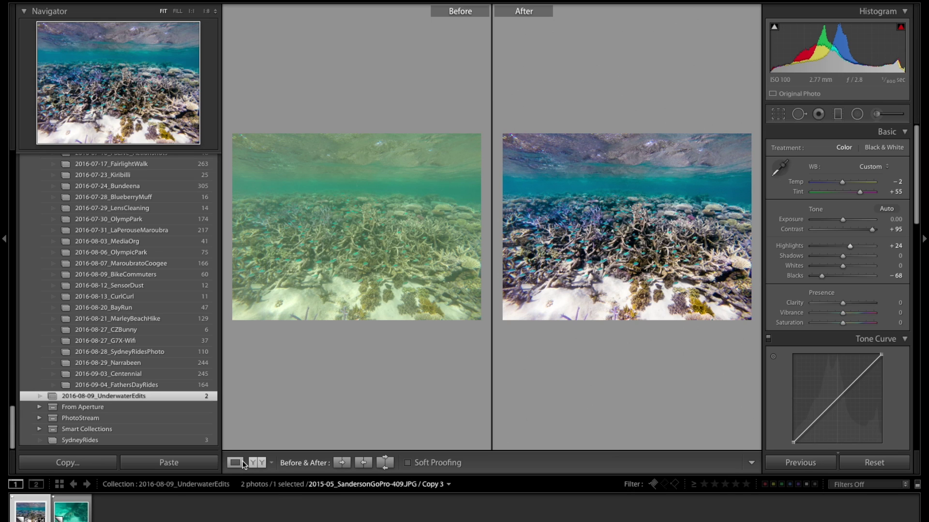
click(237, 463)
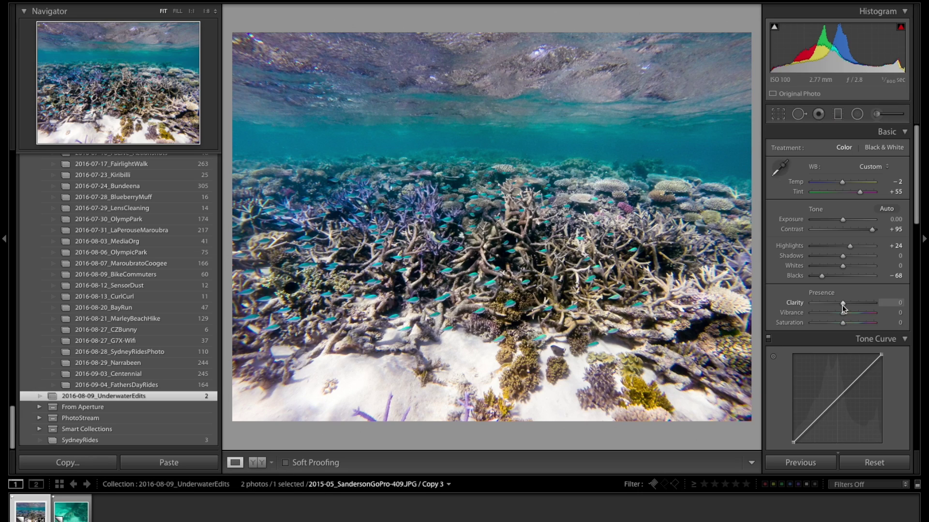
Step: Raise Clarity to +13, Vibrance to +52 and Saturation to +6 with small slider drags
drag(842, 306, 844, 306)
drag(844, 310, 845, 310)
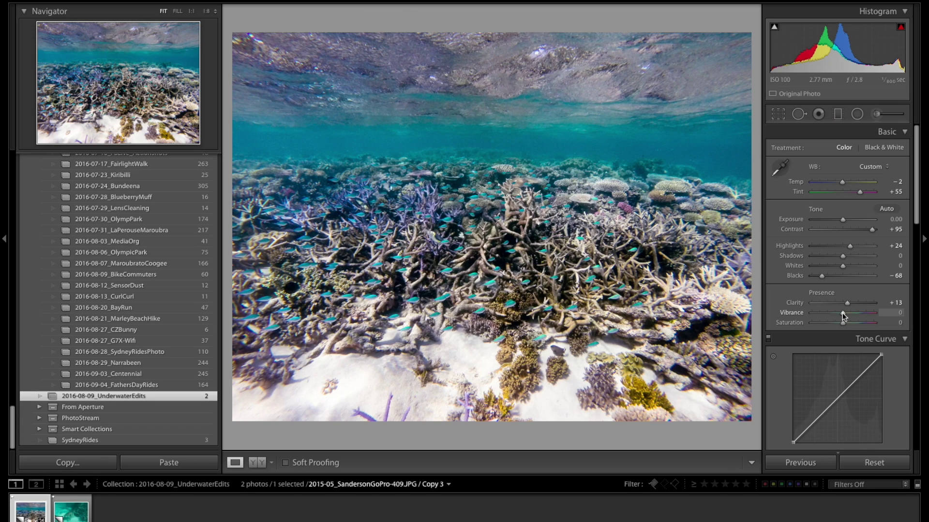
drag(843, 313, 859, 315)
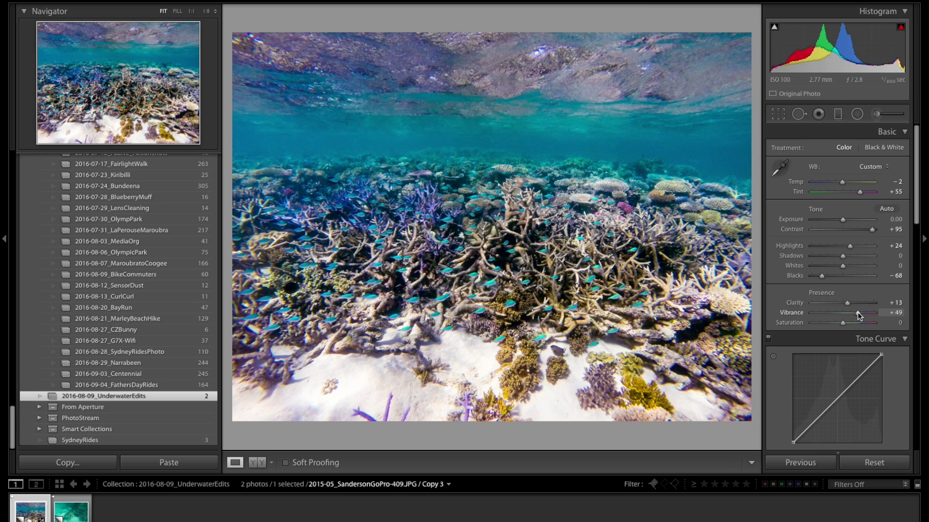
drag(858, 312, 858, 311)
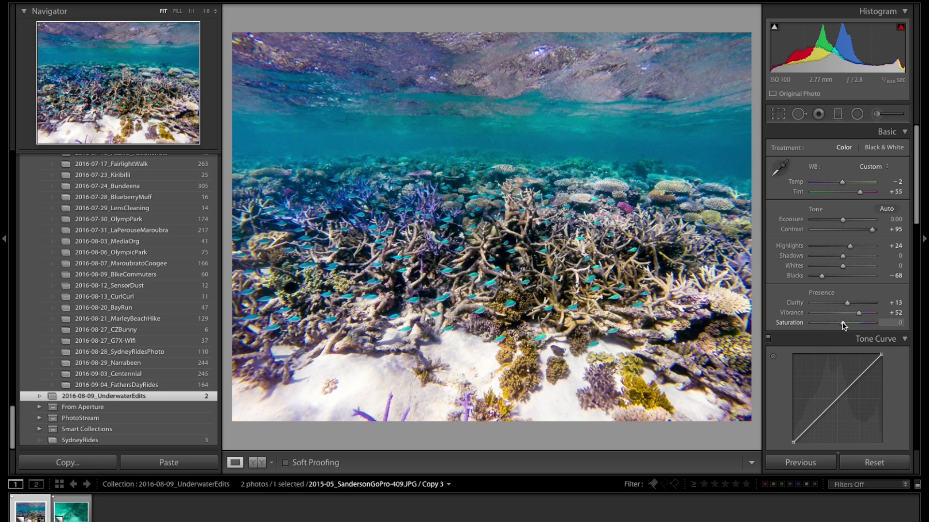
drag(842, 322, 844, 324)
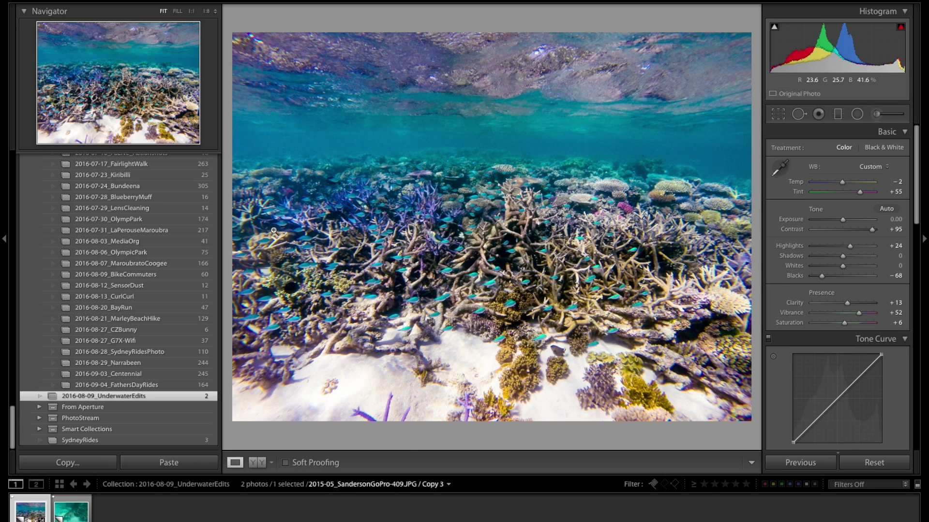
Step: Zoom the photo to 1:1 and pan across the coral to inspect the noise
click(253, 239)
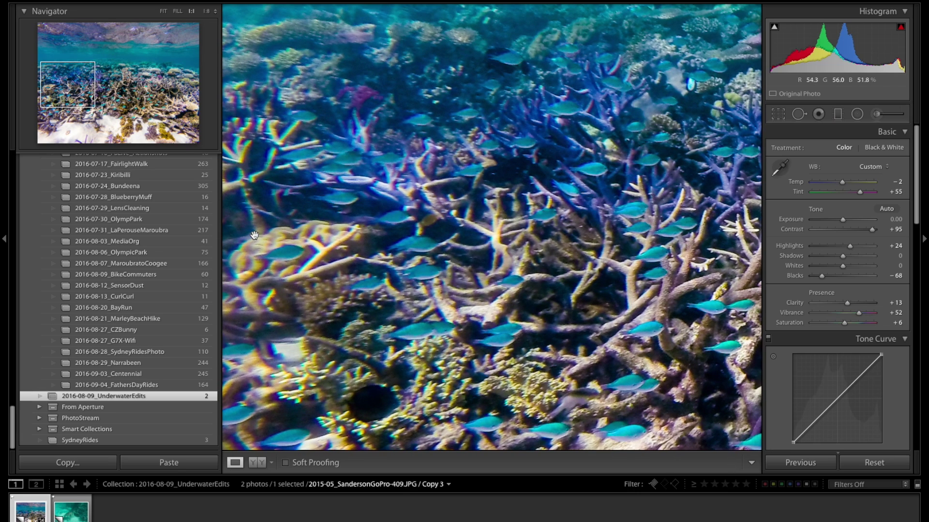
drag(257, 224, 349, 256)
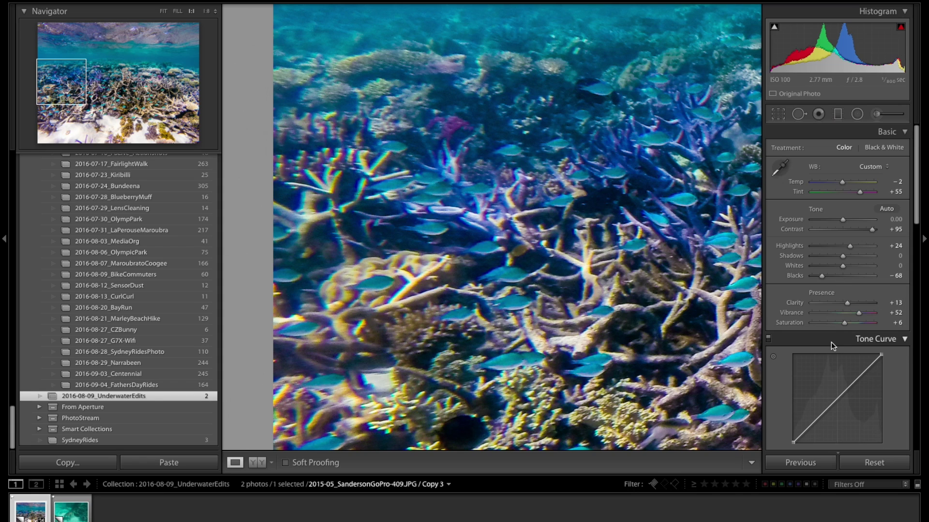
scroll(831, 342, down, 3)
scroll(831, 343, down, 8)
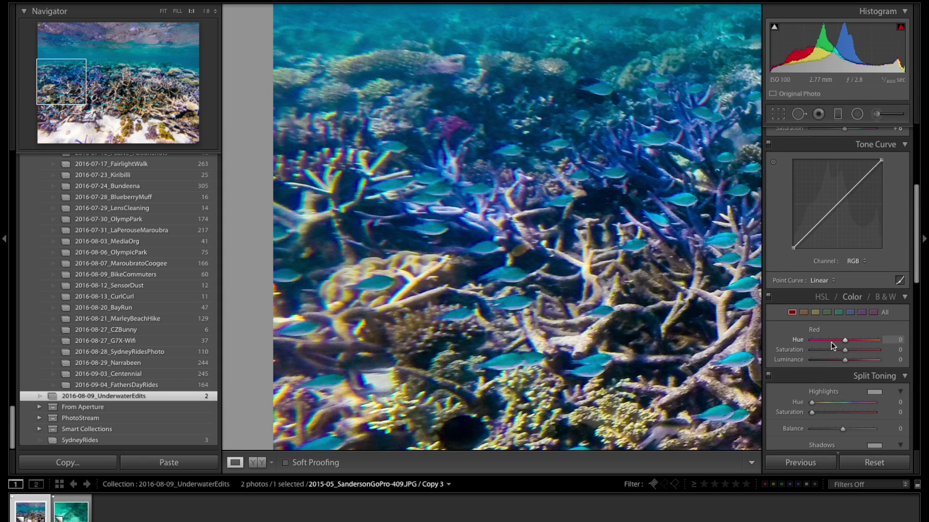
scroll(831, 341, down, 4)
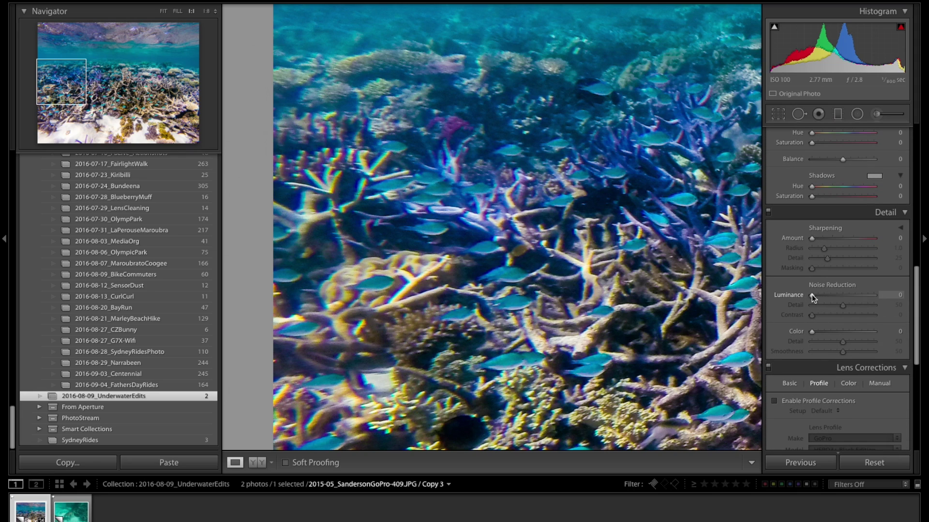
Step: Set Luminance noise reduction to 35 and Color to 5, then return to Fit view
drag(812, 294, 826, 295)
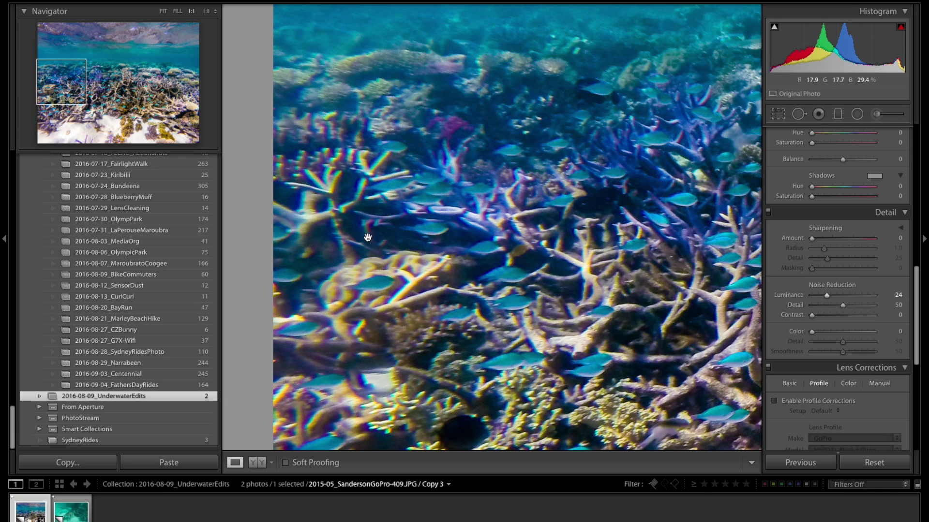
drag(492, 110, 494, 188)
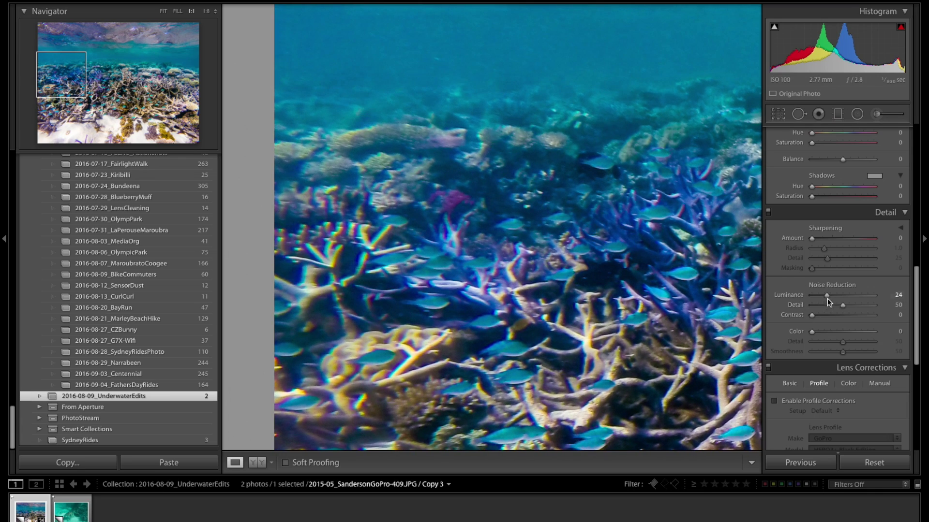
drag(825, 298, 829, 298)
drag(830, 299, 832, 300)
drag(811, 332, 811, 332)
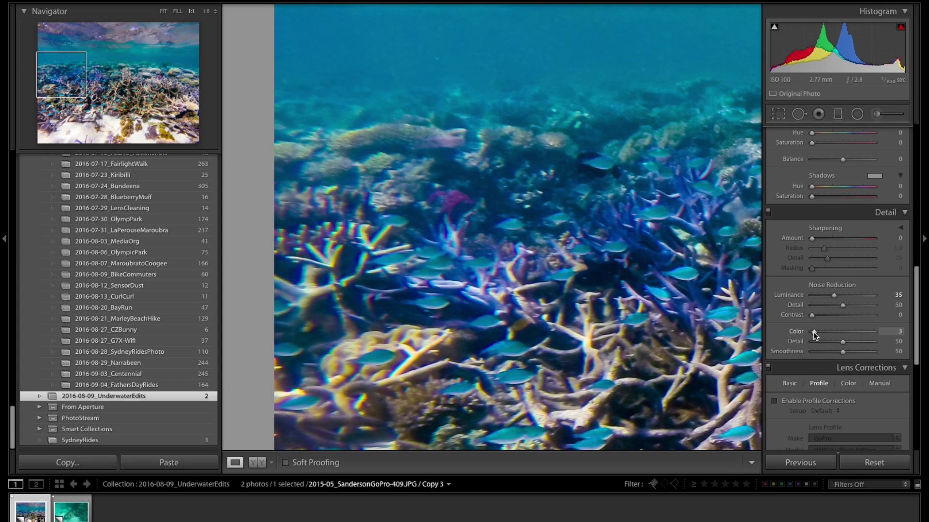
drag(813, 332, 815, 331)
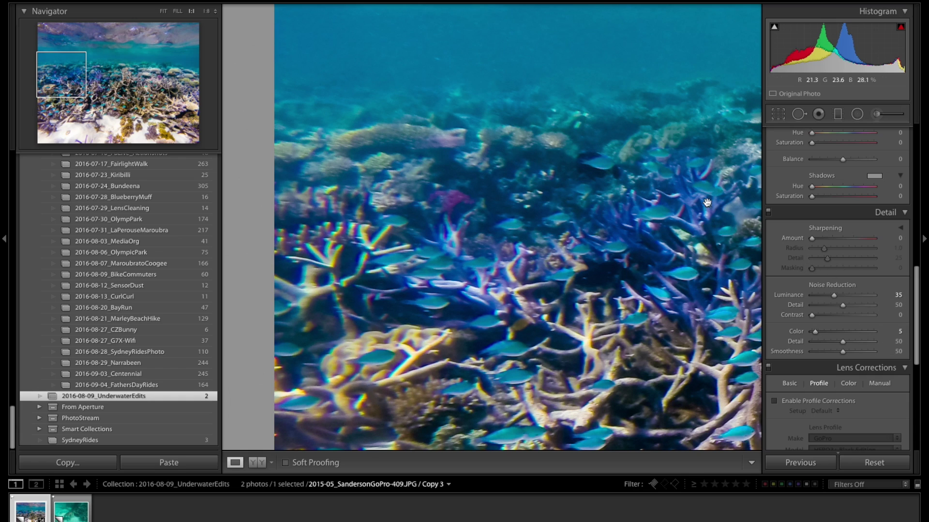
click(683, 196)
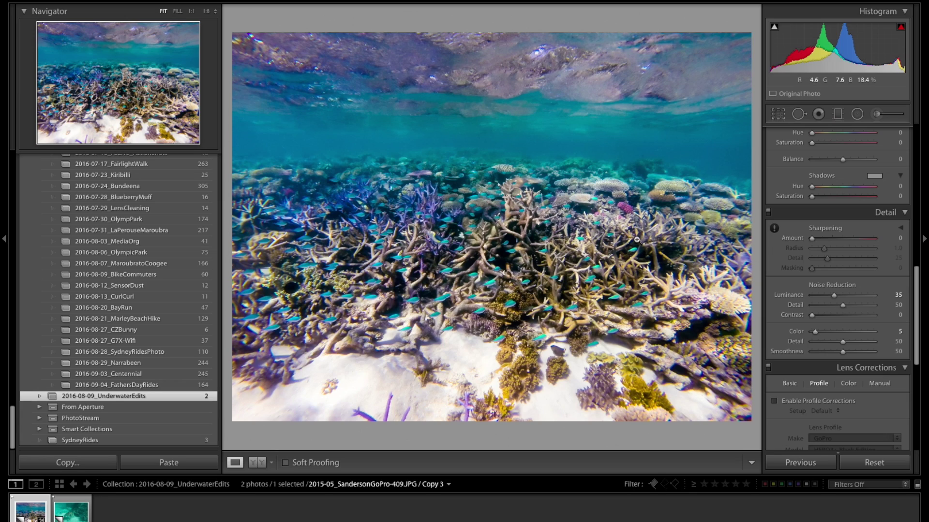
Step: Pull the crop's top-right corner inward, reposition the photo within it, and apply the crop
click(778, 114)
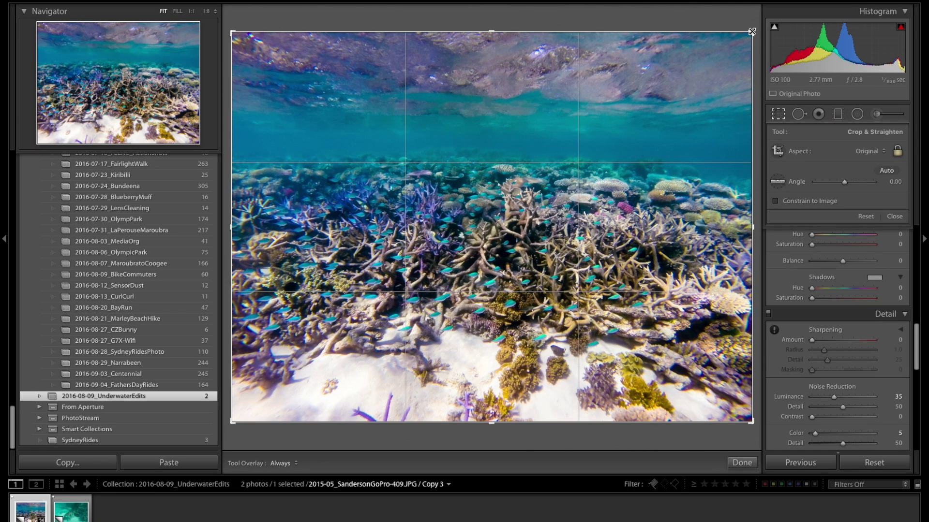
drag(752, 32, 738, 49)
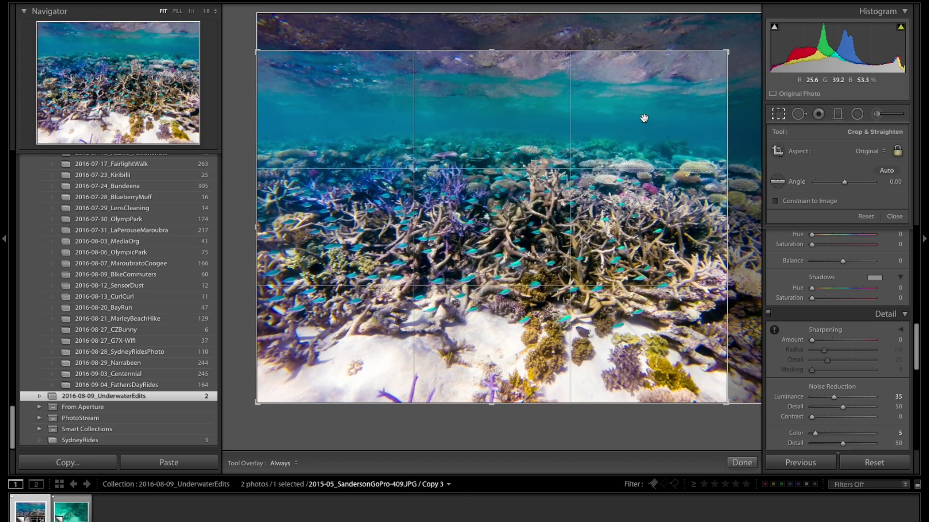
drag(643, 118, 644, 154)
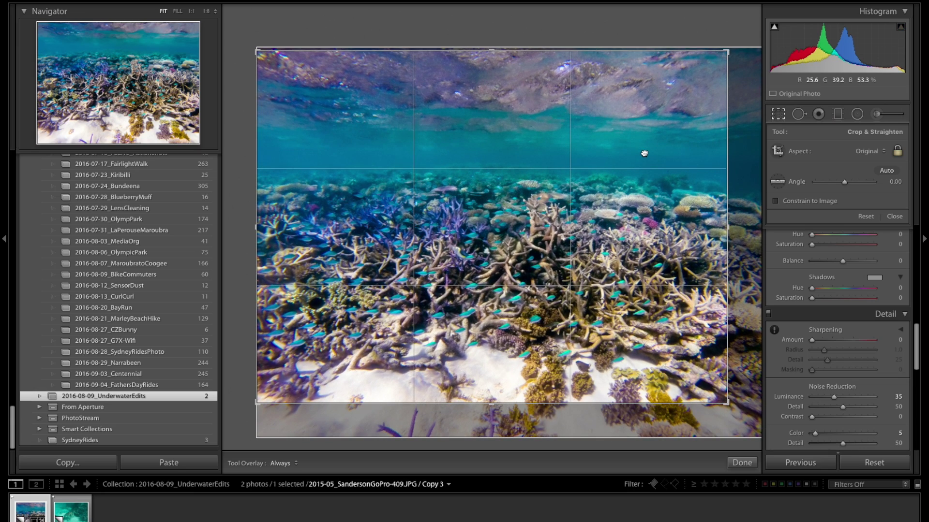
drag(645, 153, 644, 154)
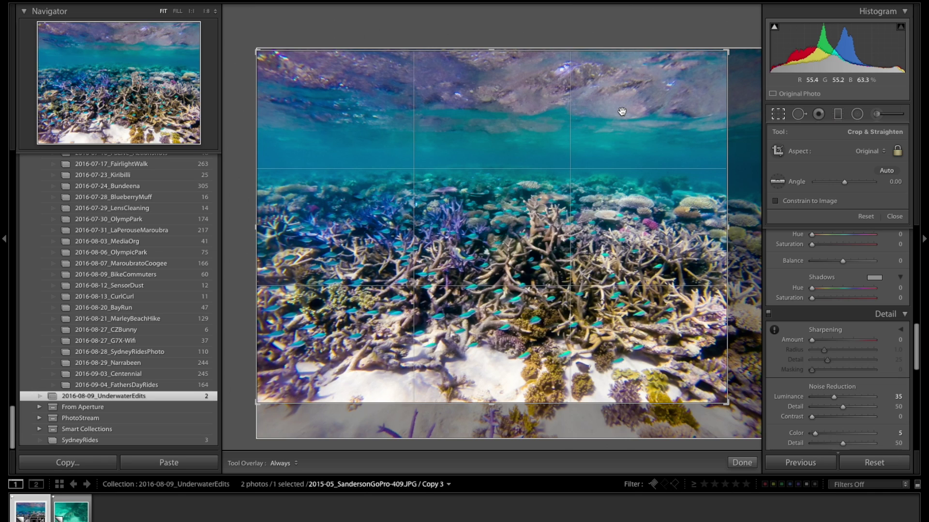
drag(565, 112, 564, 104)
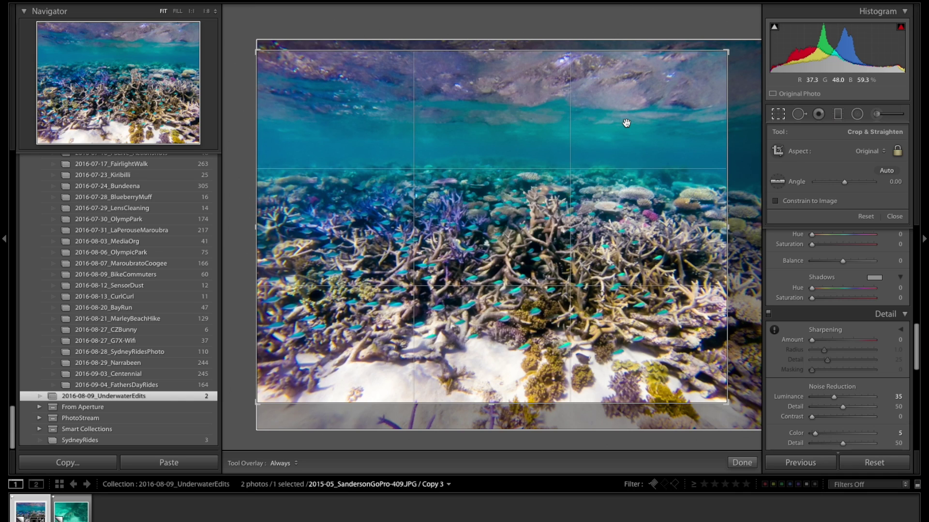
key(Return)
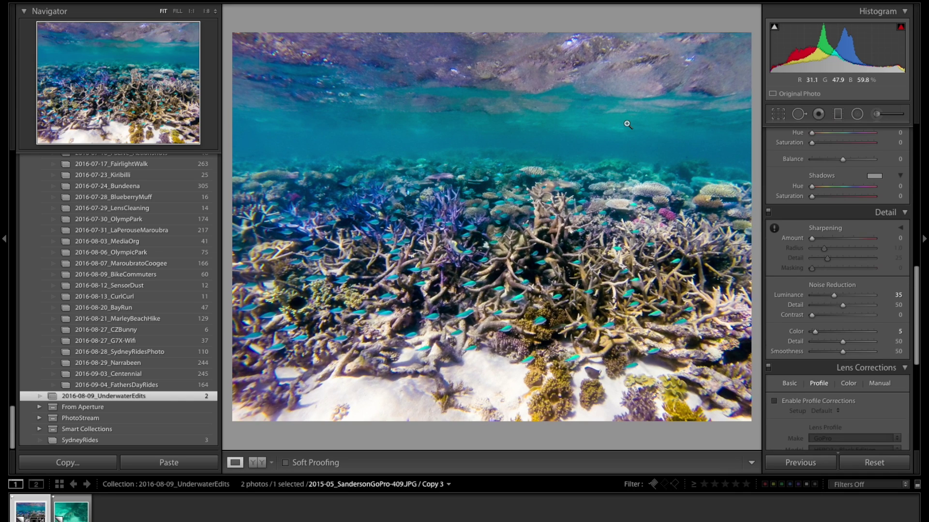